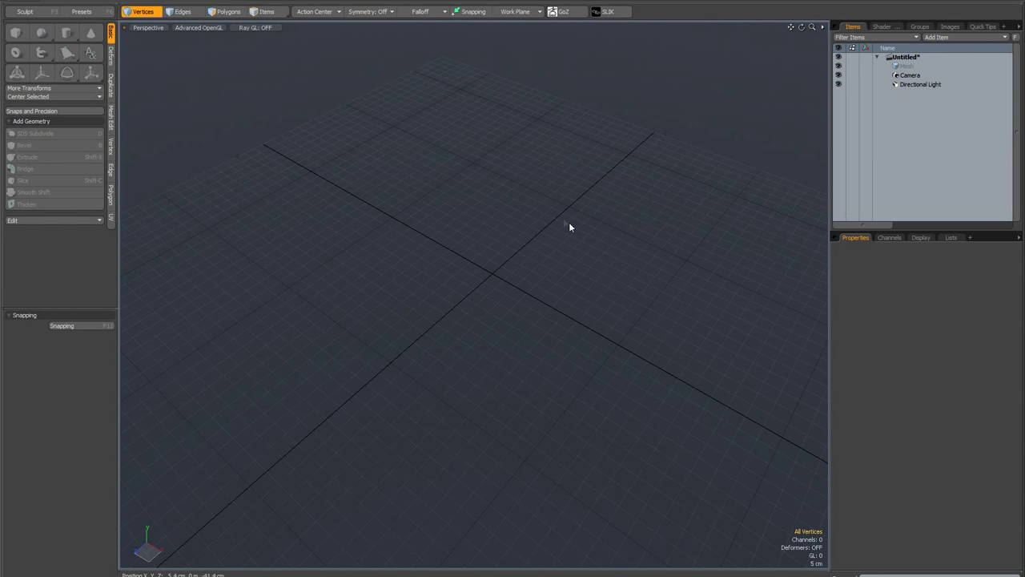
Place a radial falloff of about 58.6 by 61.8 cm at the center of the grid
left_click(418, 12)
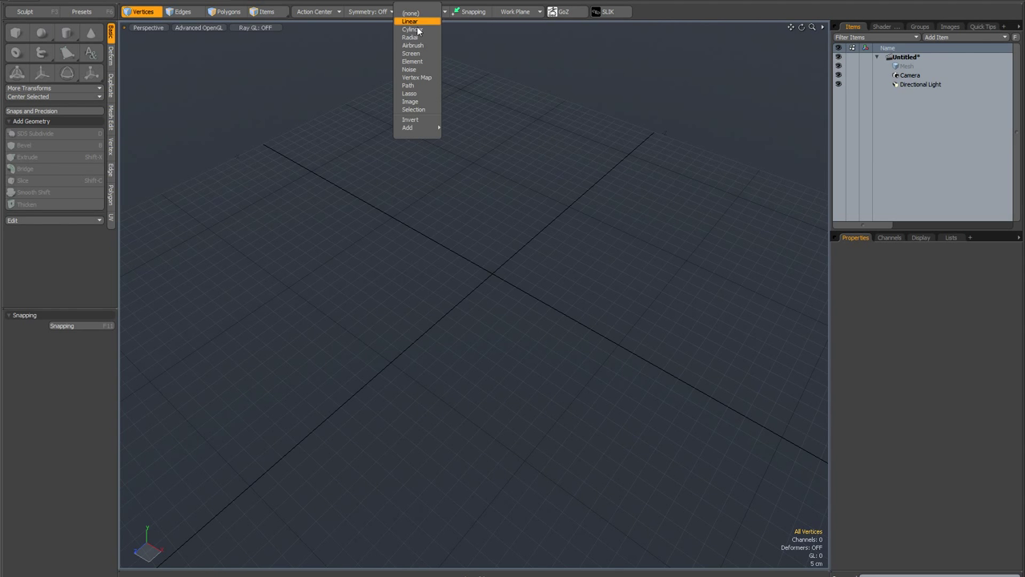
left_click(415, 38)
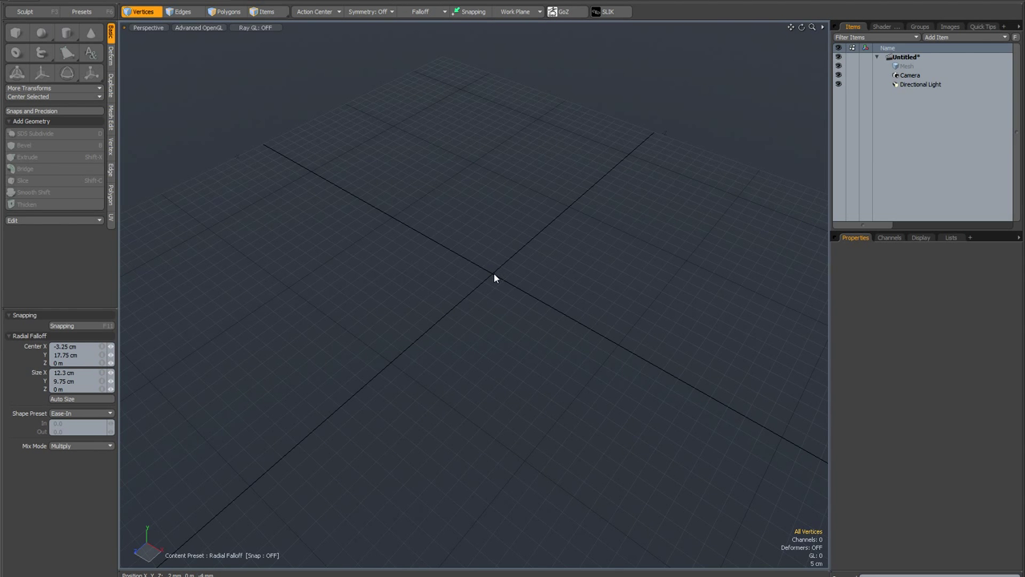
left_click_drag(494, 272, 495, 276)
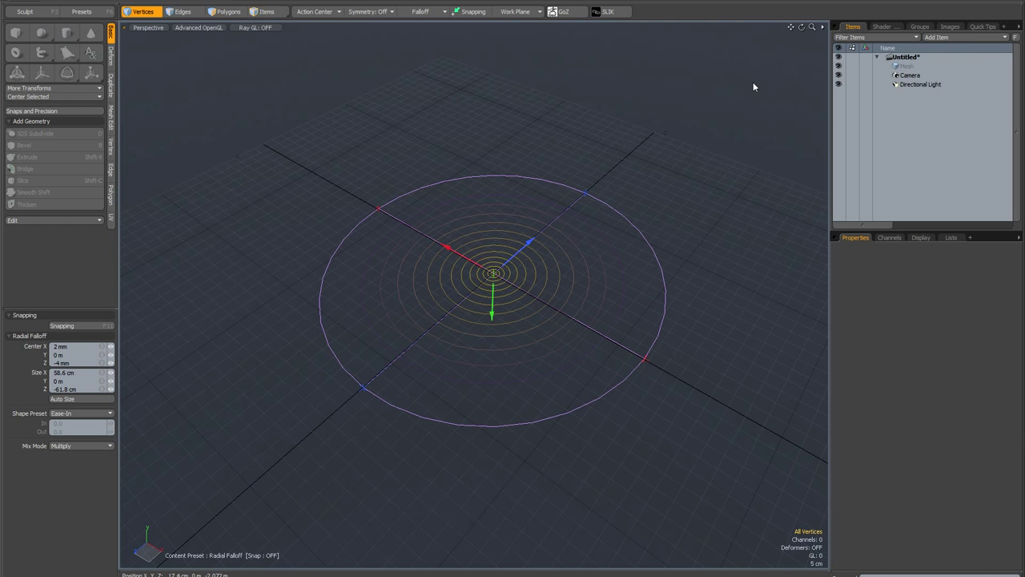
Rotate the work plane to about -1° in X and 5.7° in Y, and shift its center vertically
key("Home")
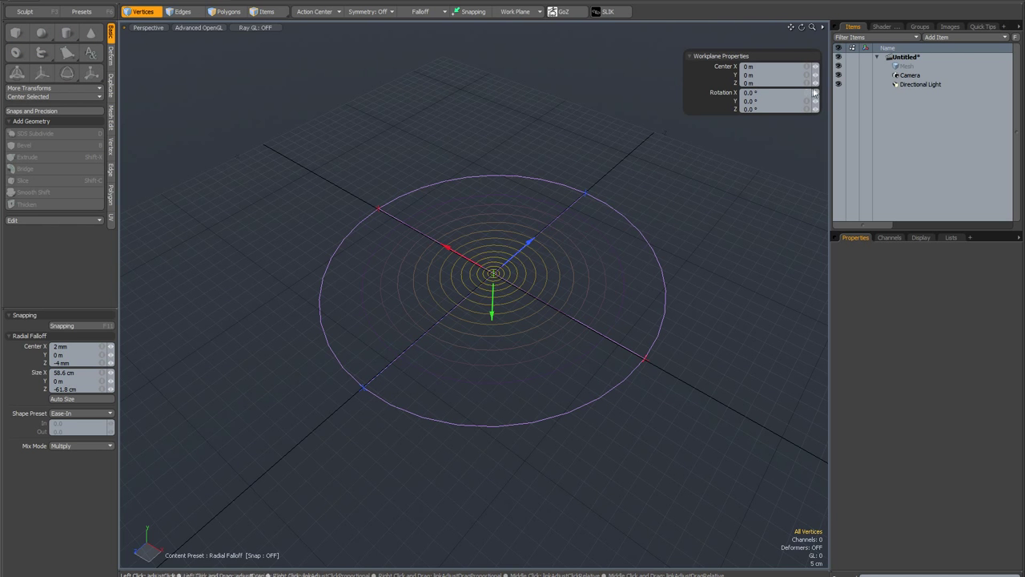
left_click_drag(816, 94, 816, 110)
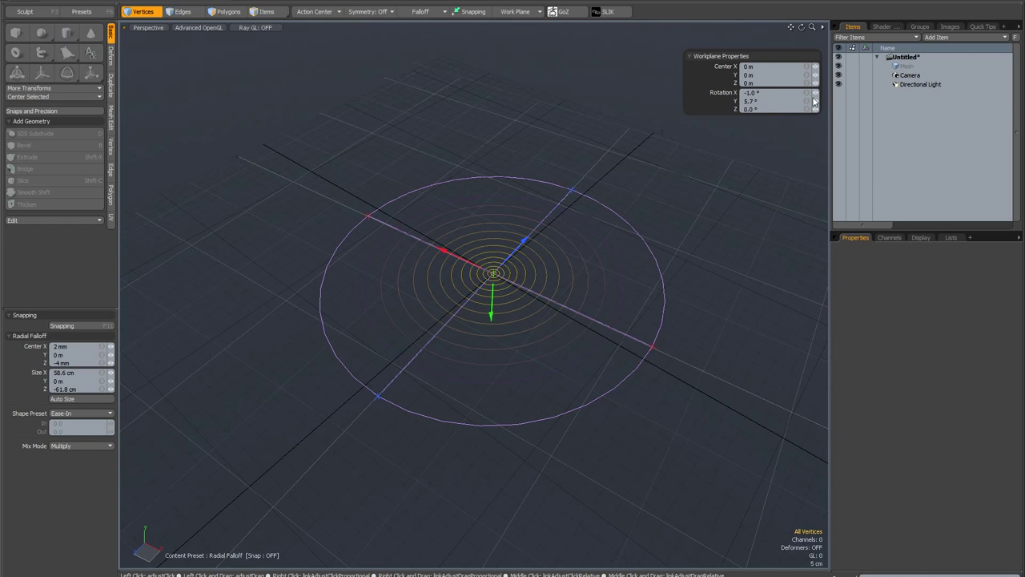
mouse_move(814, 78)
left_mouse_down()
mouse_move(795, 79)
mouse_move(827, 77)
mouse_move(814, 75)
left_mouse_up()
left_click_drag(606, 163, 596, 188, "alt+shift")
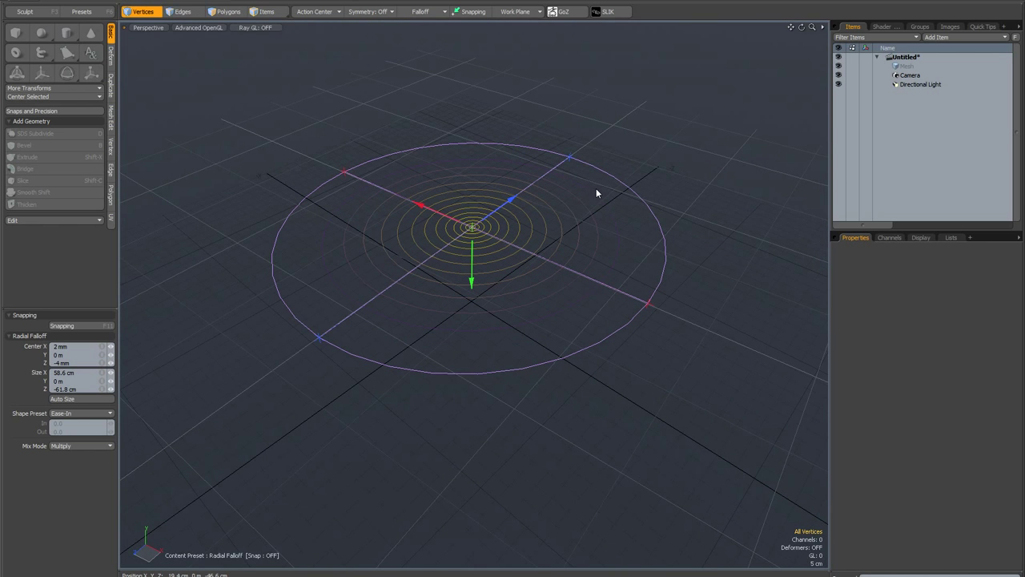
Drop the radial falloff and reset the work plane
key("q")
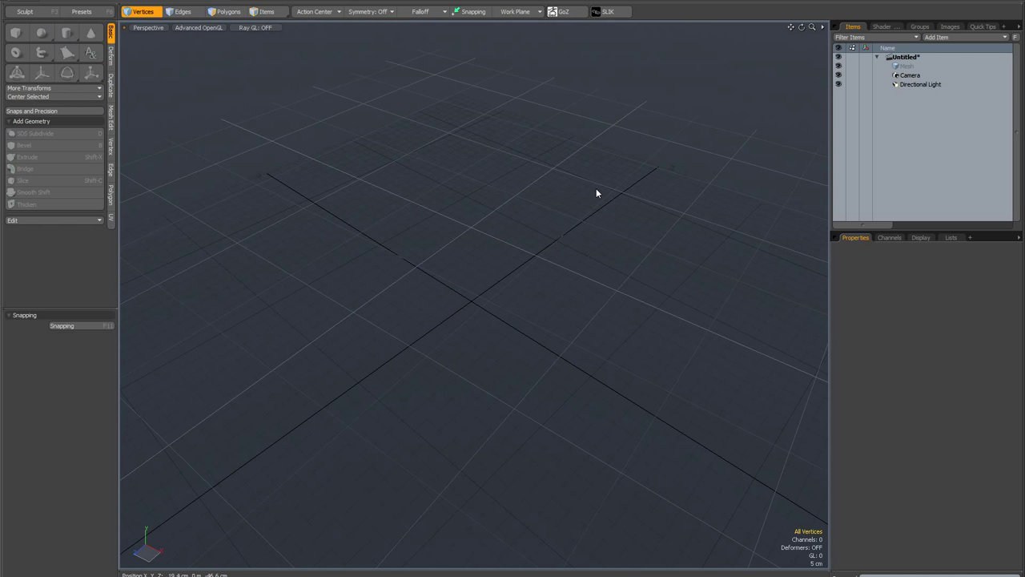
key("End")
left_click_drag(561, 104, 603, 136, "alt")
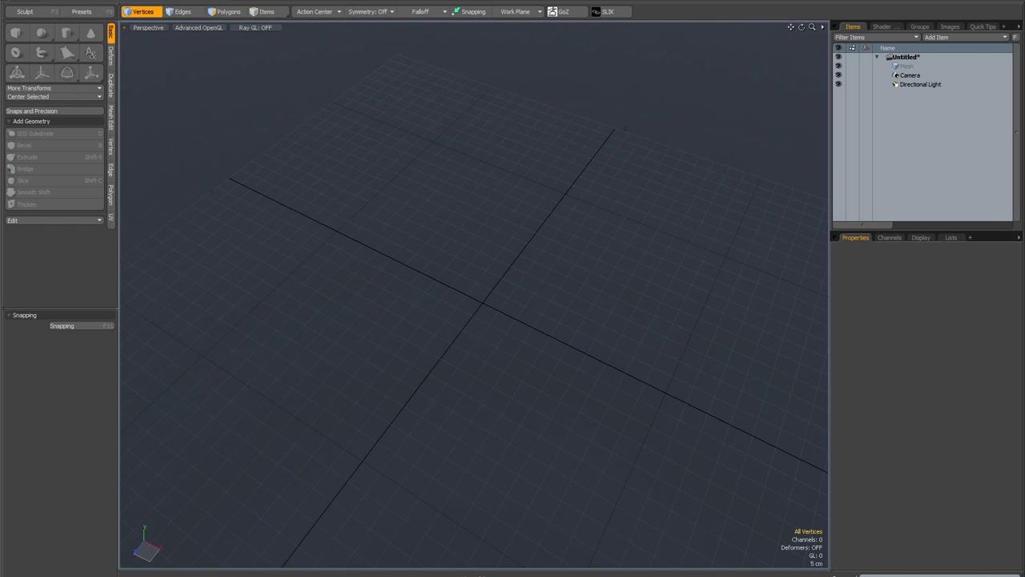
Load the Old Man Head 01 mesh from the Human presets into the scene
key("F6")
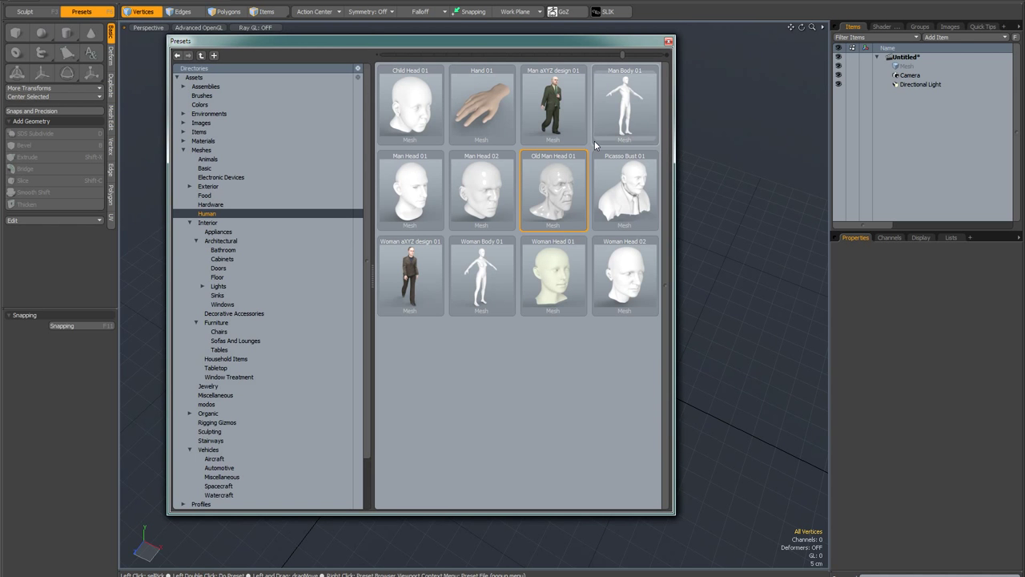
double_click(562, 189)
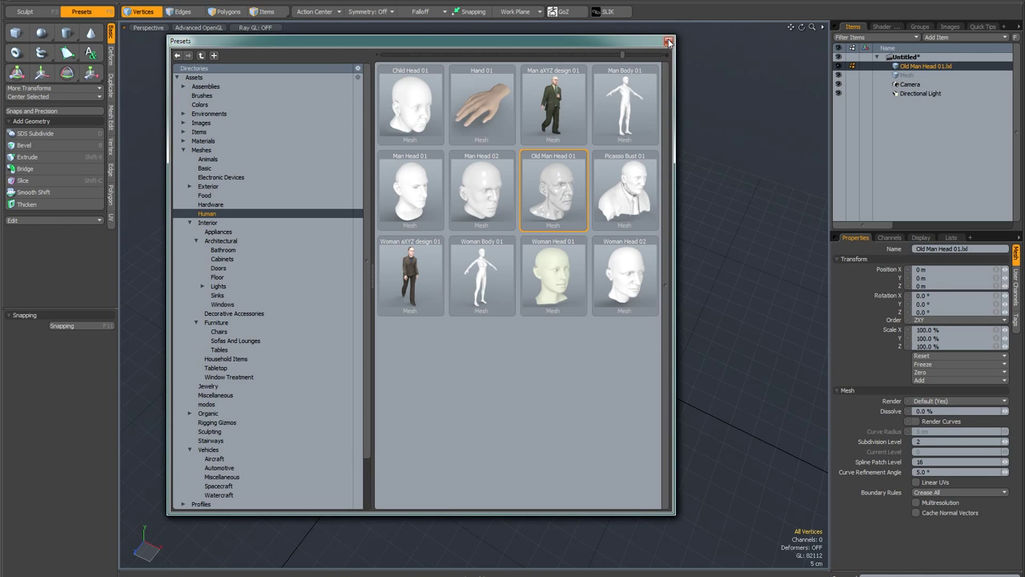
left_click(669, 41)
left_click_drag(507, 256, 511, 208, "alt")
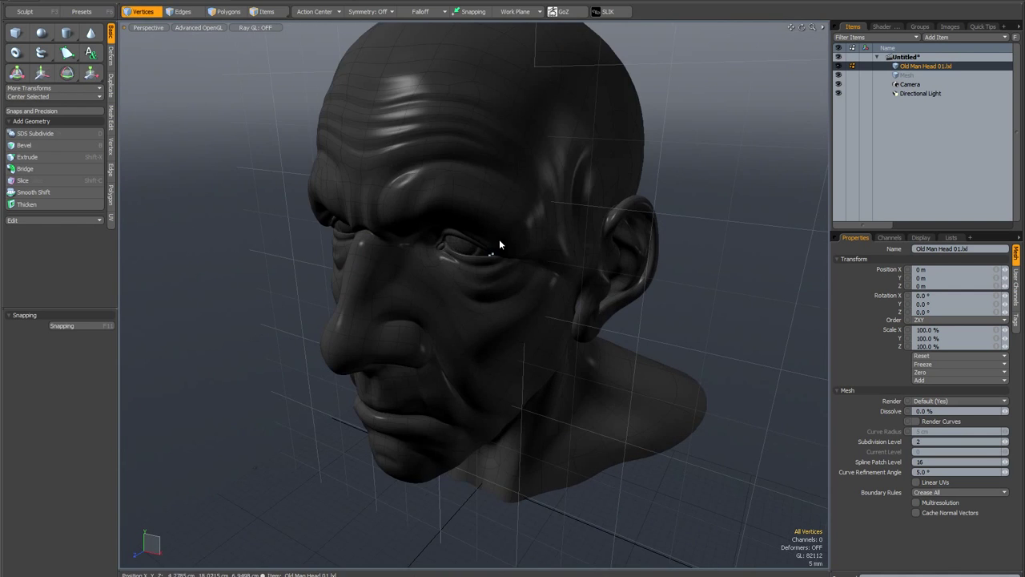
Align the work plane to the surface of the head model's eye
mouse_move(492, 240)
left_mouse_down("alt")
mouse_move(526, 222)
mouse_move(522, 200)
mouse_move(524, 226)
mouse_move(508, 249)
left_mouse_up("alt")
scroll(475, 275, "up", 3)
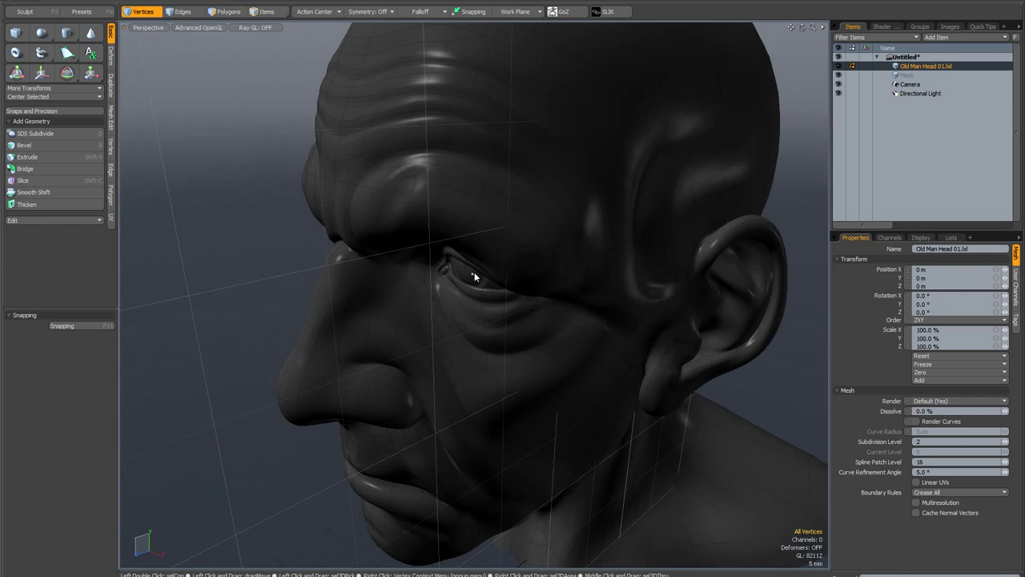
scroll(474, 273, "down", 3)
left_click_drag(483, 276, 484, 268, "alt")
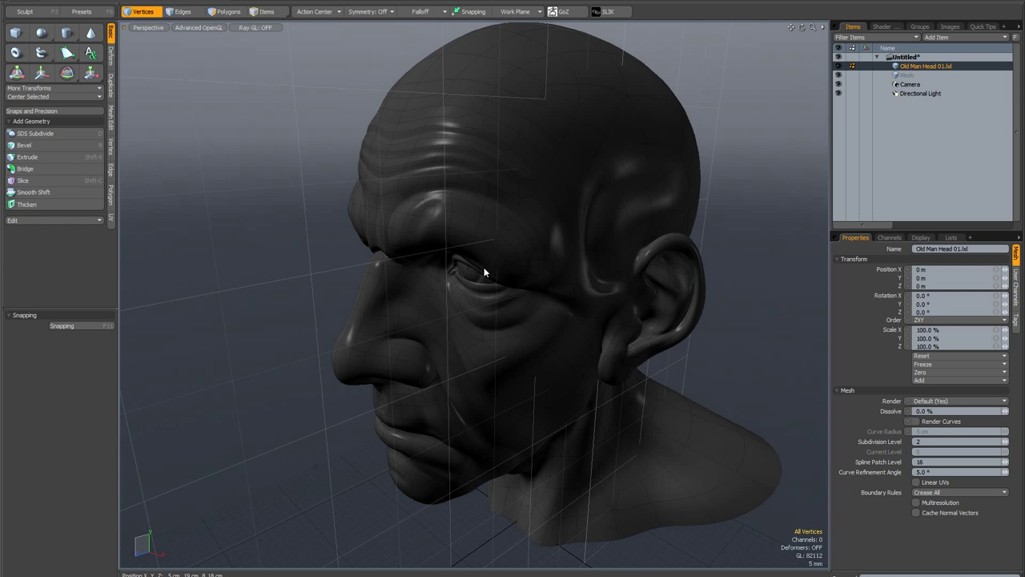
key("shift+Home")
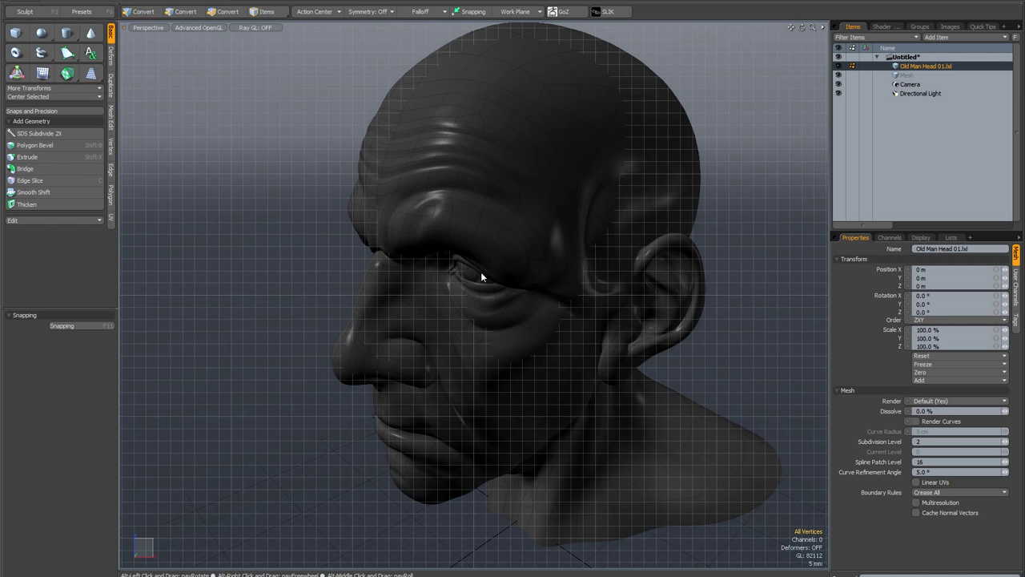
mouse_move(482, 274)
left_mouse_down("alt")
mouse_move(508, 259)
mouse_move(489, 260)
left_mouse_up("alt")
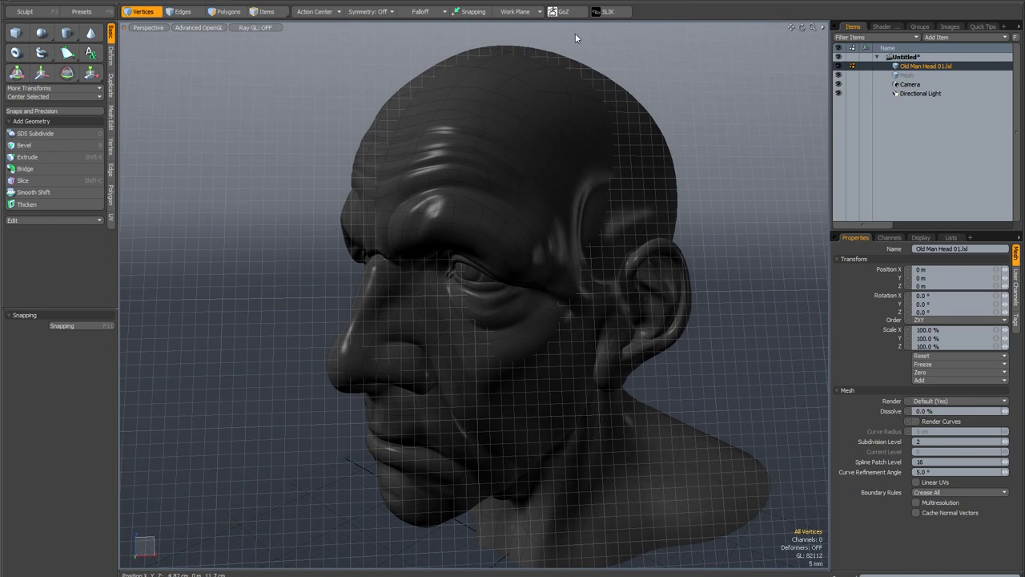
Turn on drawing of the work plane's axes
left_click(525, 12)
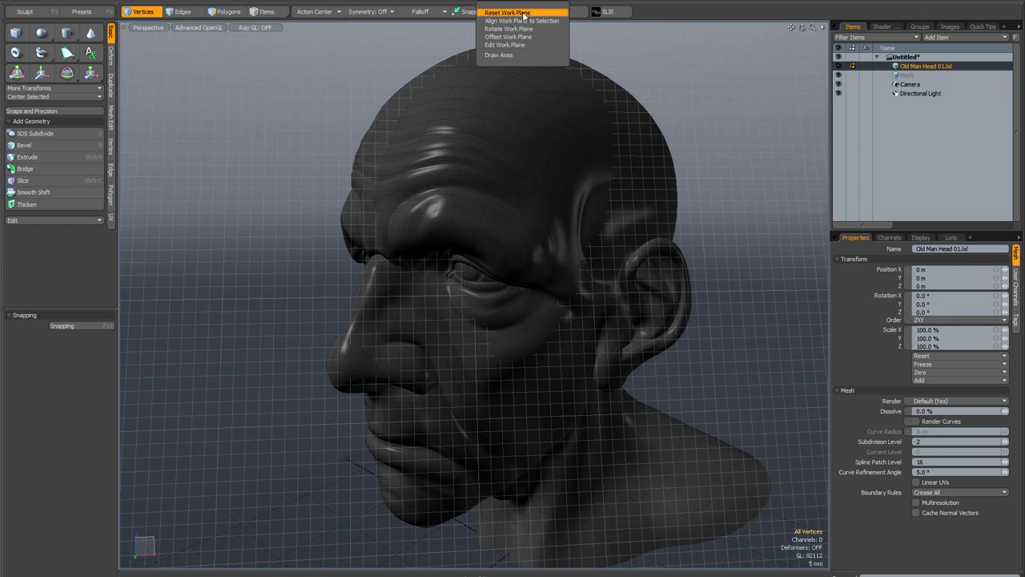
left_click(513, 54)
mouse_move(518, 125)
left_mouse_down("alt")
mouse_move(539, 208)
mouse_move(611, 208)
mouse_move(513, 242)
mouse_move(460, 232)
mouse_move(506, 254)
mouse_move(511, 242)
mouse_move(497, 284)
mouse_move(531, 286)
left_mouse_up("alt")
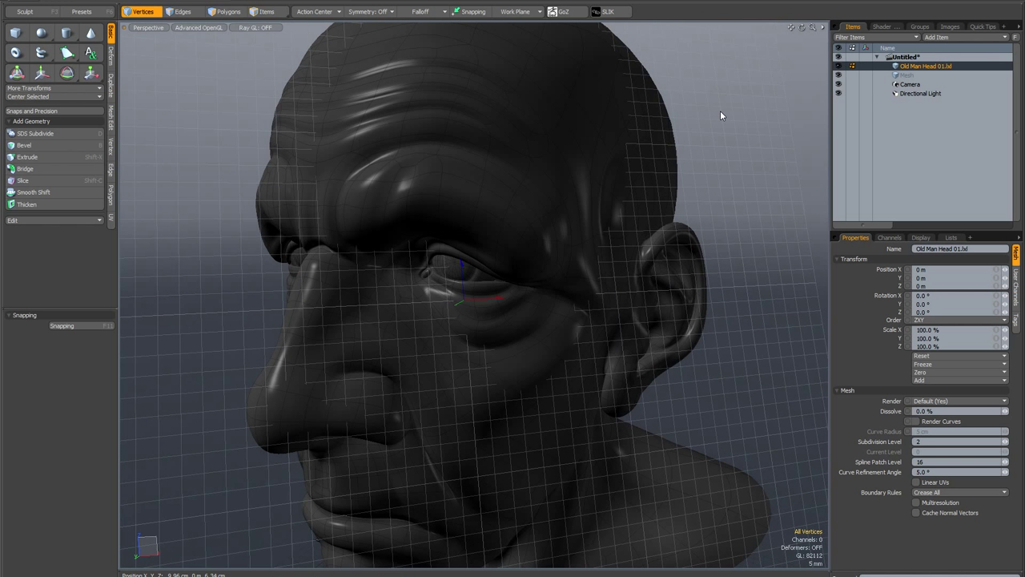
Move the work plane's center onto the eye, setting its X to 3.58 cm and raising its Y
key("shift+Home")
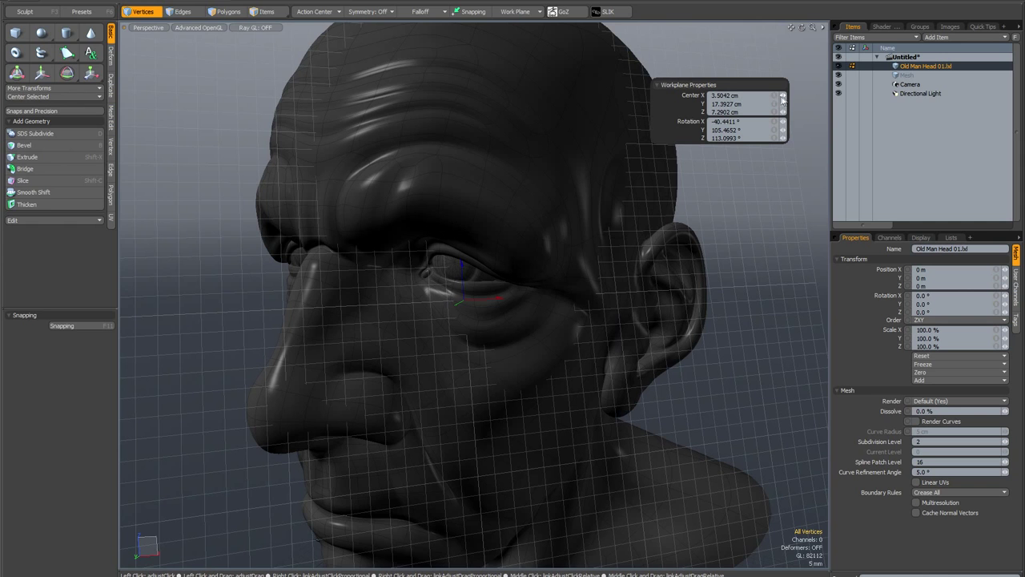
left_click_drag(782, 96, 785, 115)
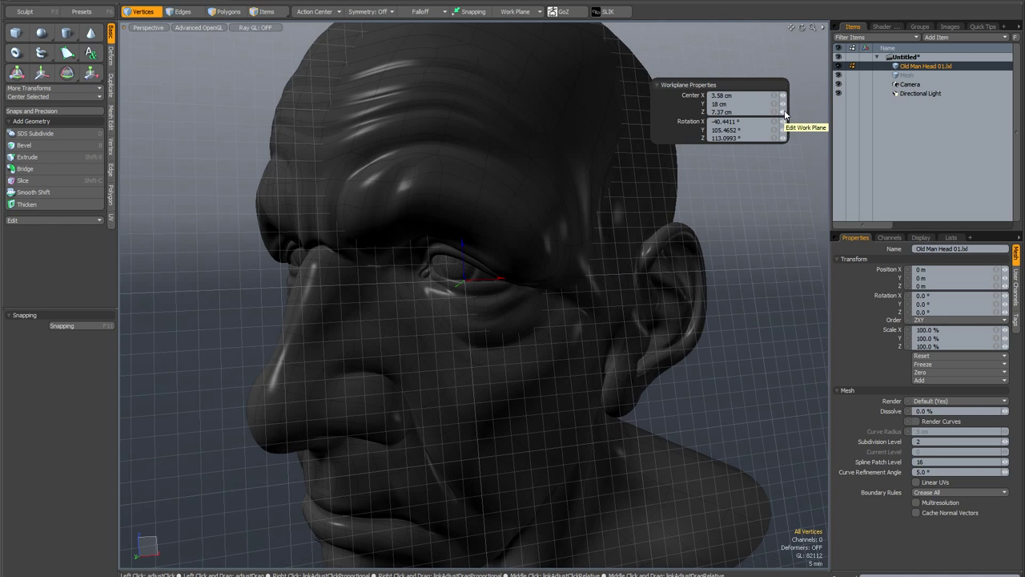
left_click_drag(783, 109, 785, 107)
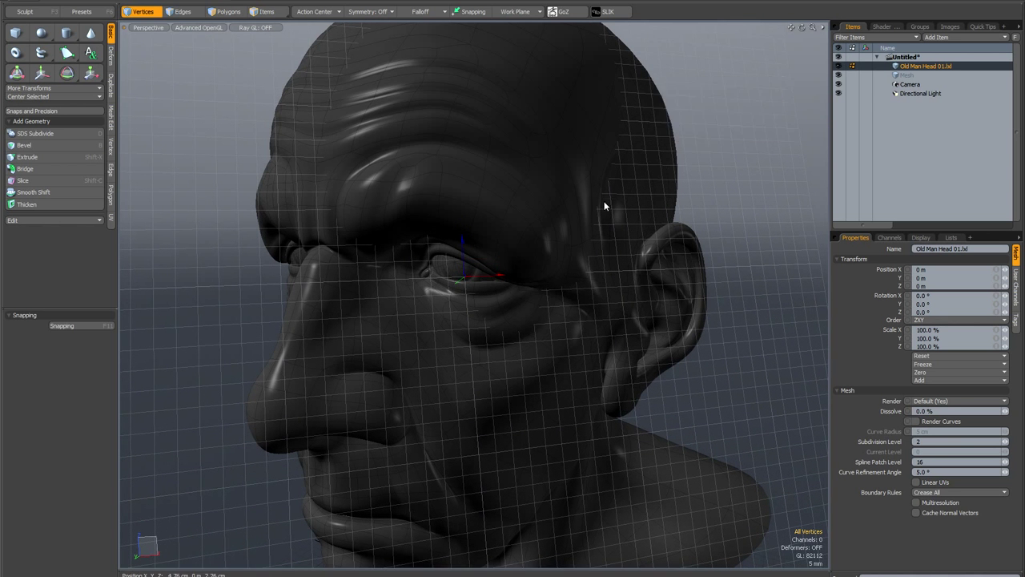
left_click_drag(607, 206, 571, 203, "alt")
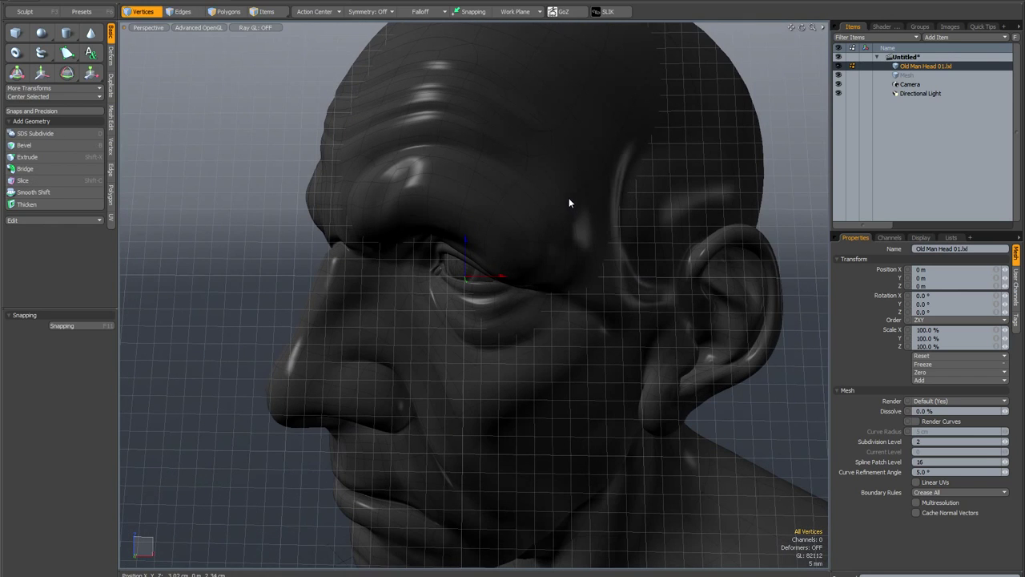
Place a radial falloff of about 4.7 by 4.4 cm around the eye, with its center set to 0 on all axes
left_click(420, 11)
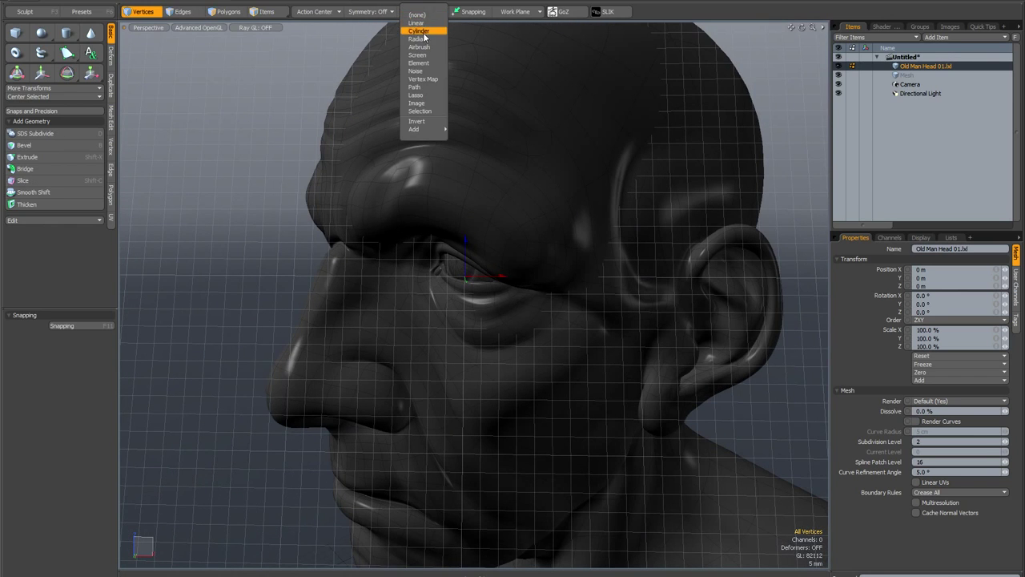
left_click(423, 35)
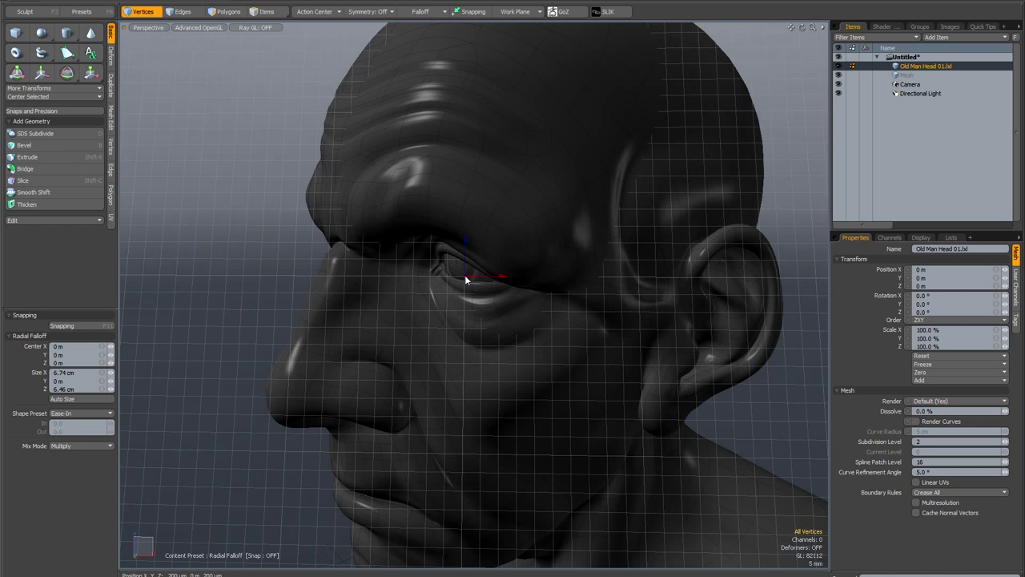
mouse_move(465, 275)
left_mouse_down()
mouse_move(583, 345)
mouse_move(619, 426)
mouse_move(465, 278)
left_mouse_up()
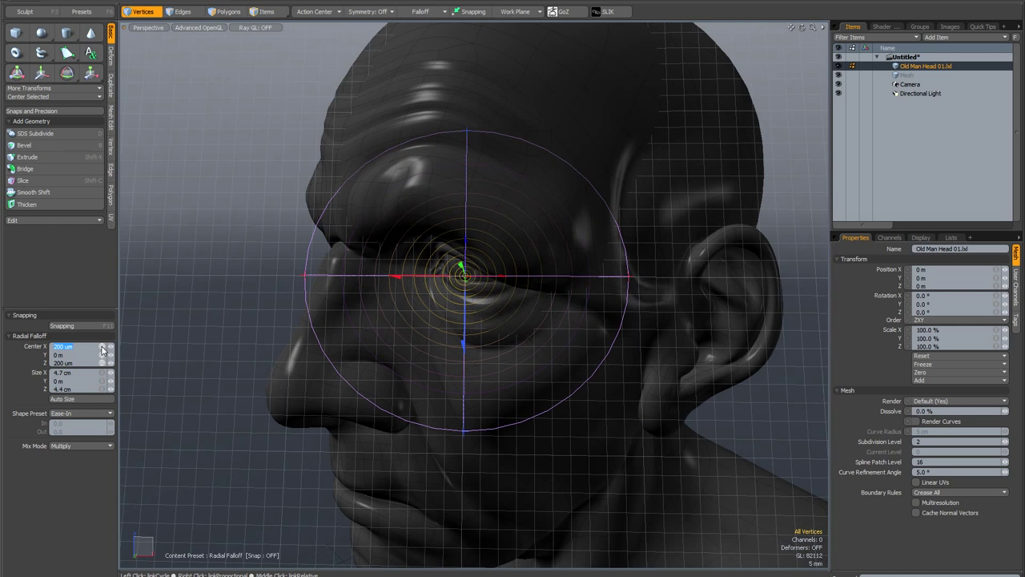
key("Return")
left_click_drag(491, 396, 460, 412, "alt")
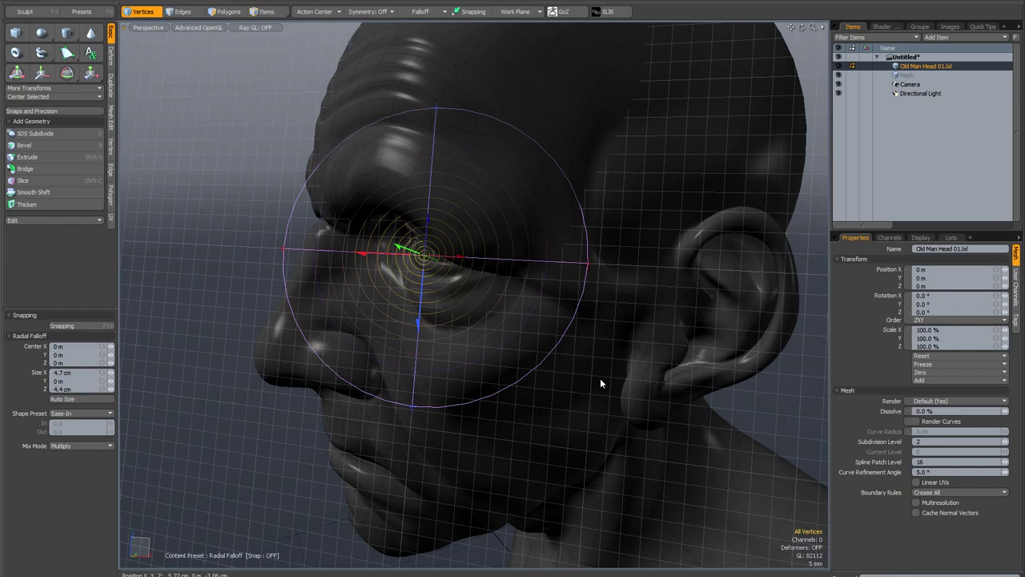
Activate the Scale tool with the action center set to Origin, so that it works from the eye's work plane
key("r")
scroll(601, 379, "down", 3)
left_click_drag(600, 379, 529, 417, "alt")
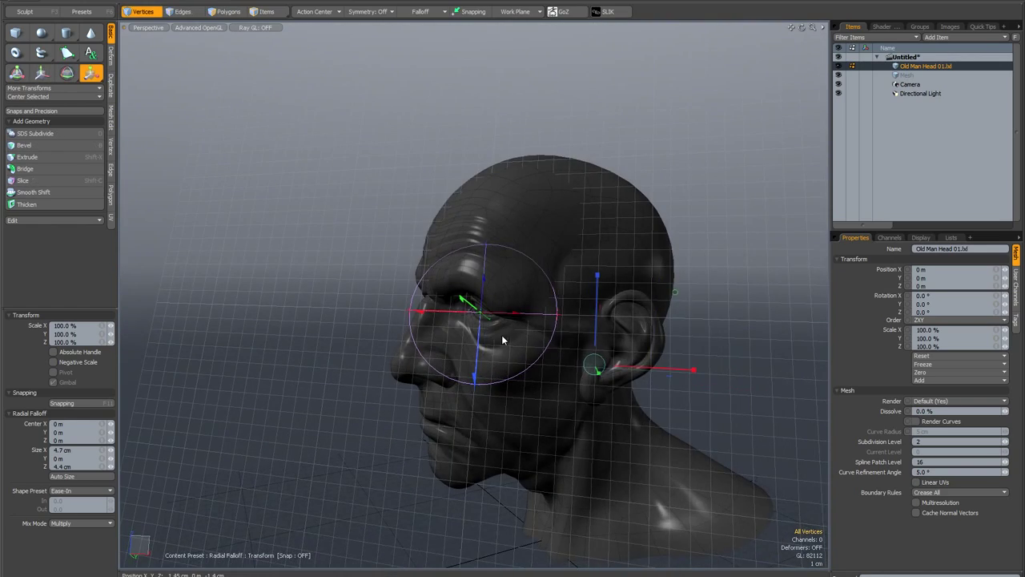
scroll(503, 340, "up", 3)
left_click(315, 11)
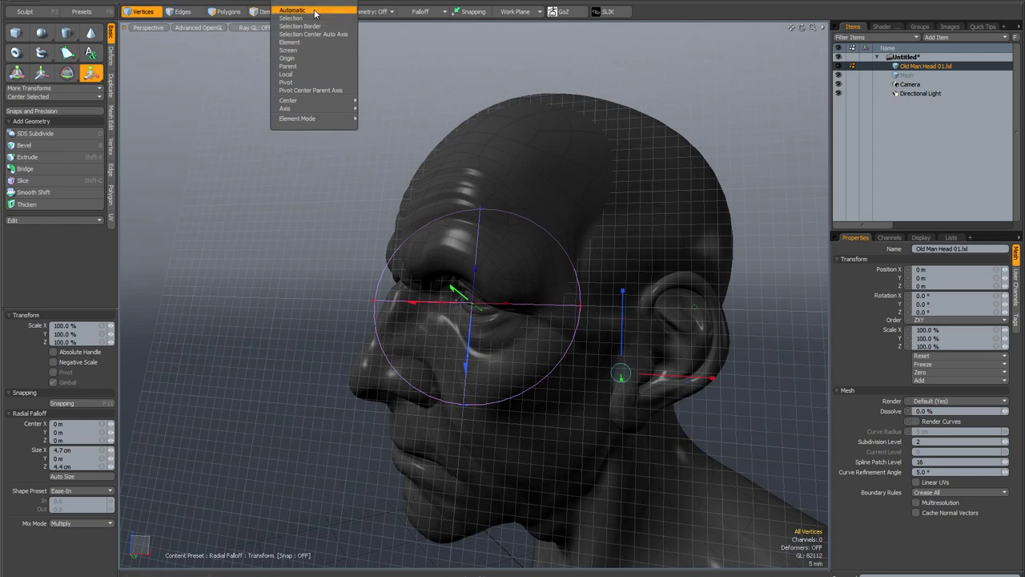
left_click(295, 57)
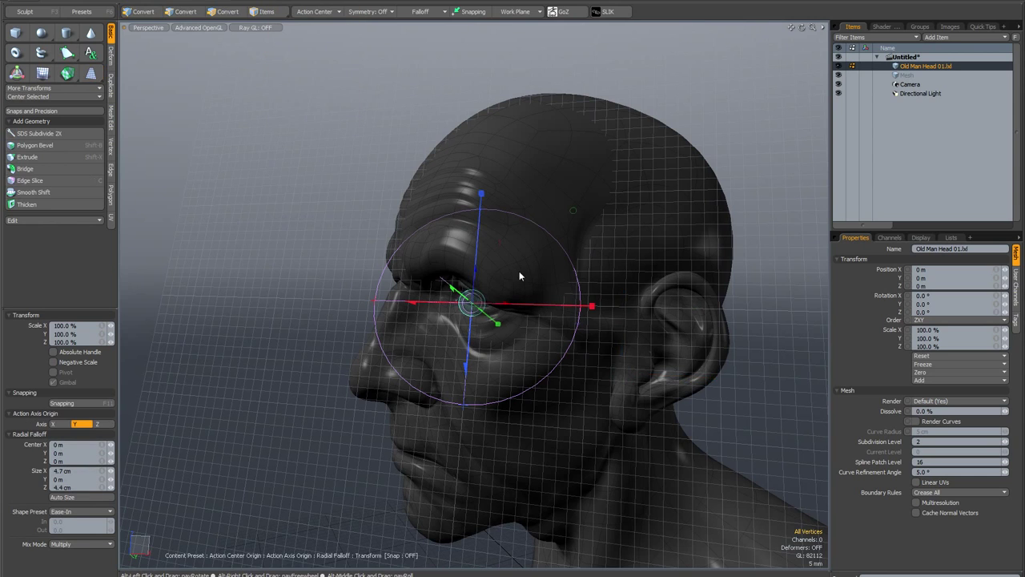
Enlarge the transform handles and scale the area around the eye uniformly to 53.5%
left_click_drag(519, 272, 492, 291, "alt")
scroll(489, 296, "up", 3)
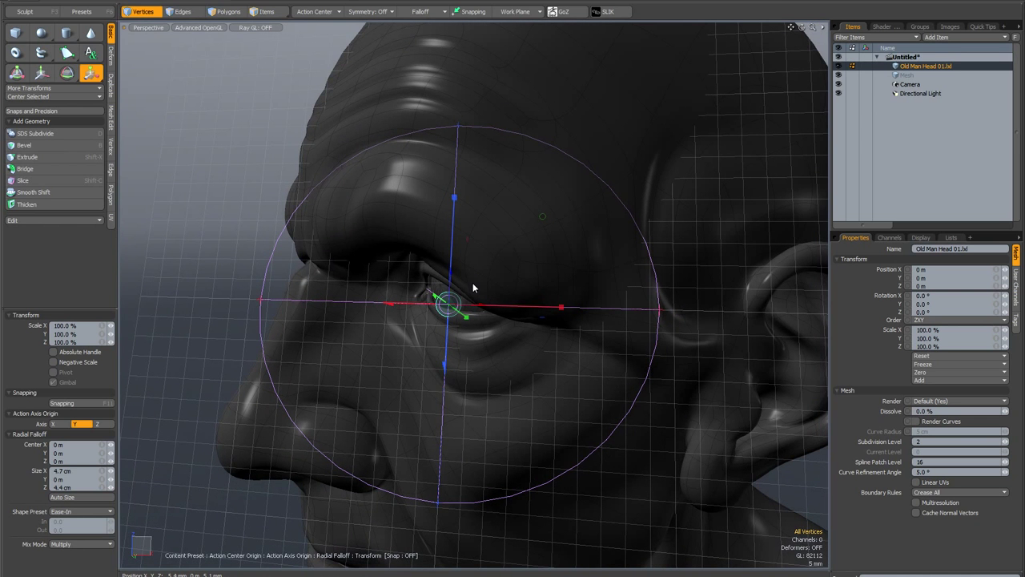
key("equal")
key("equal")
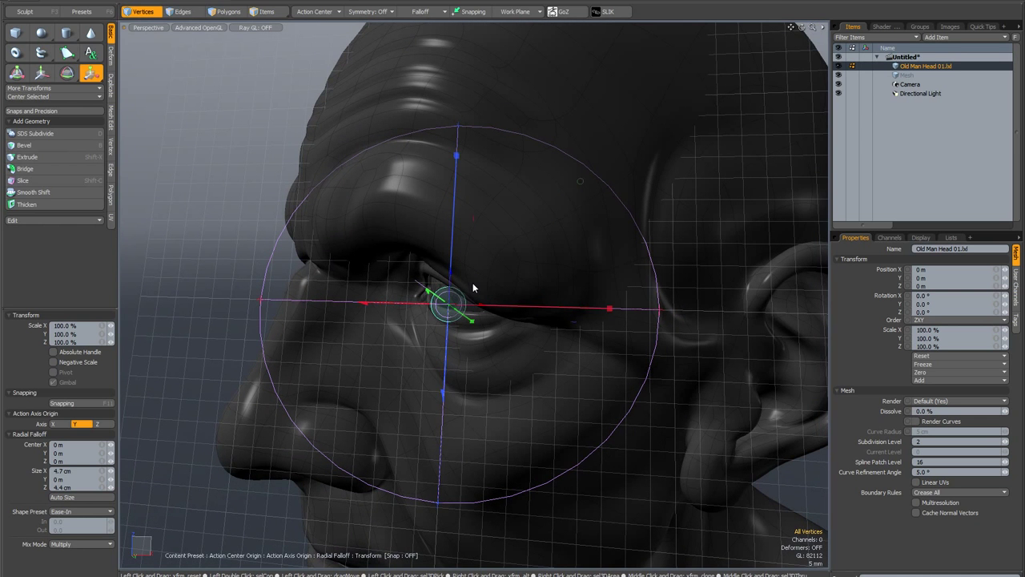
key("minus")
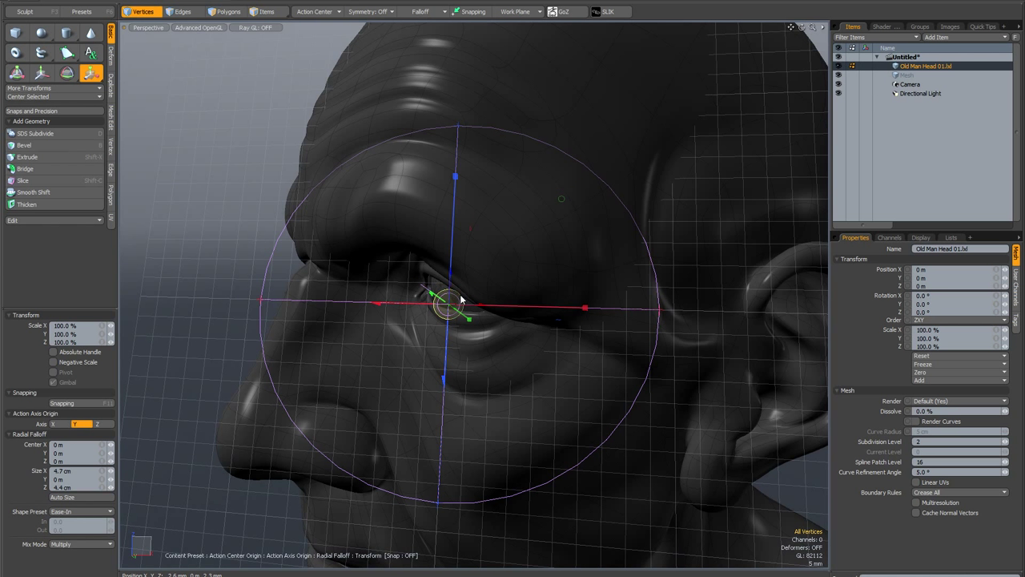
left_click_drag(460, 299, 461, 299)
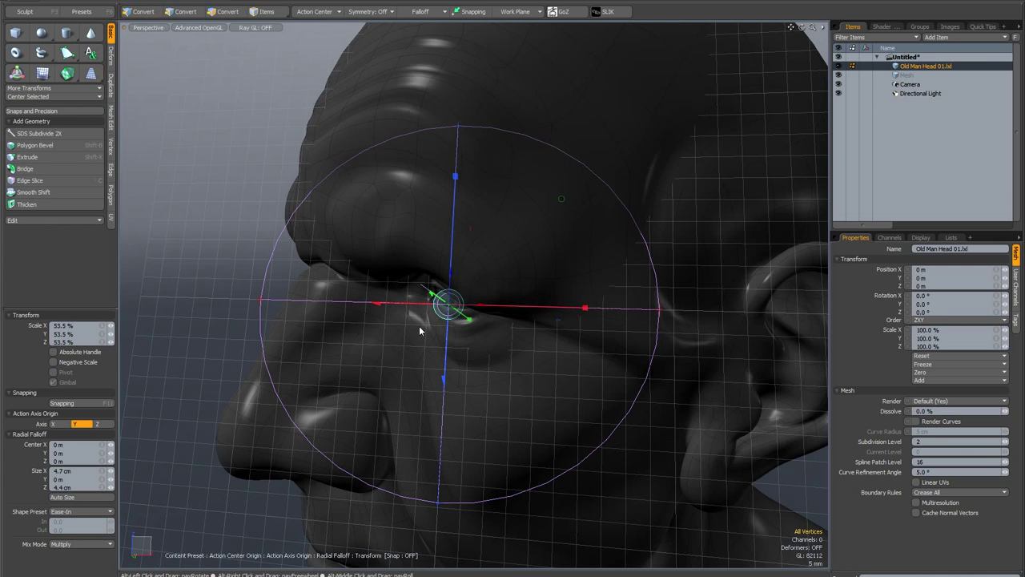
mouse_move(419, 325)
left_mouse_down("alt")
mouse_move(380, 327)
mouse_move(425, 328)
left_mouse_up("alt")
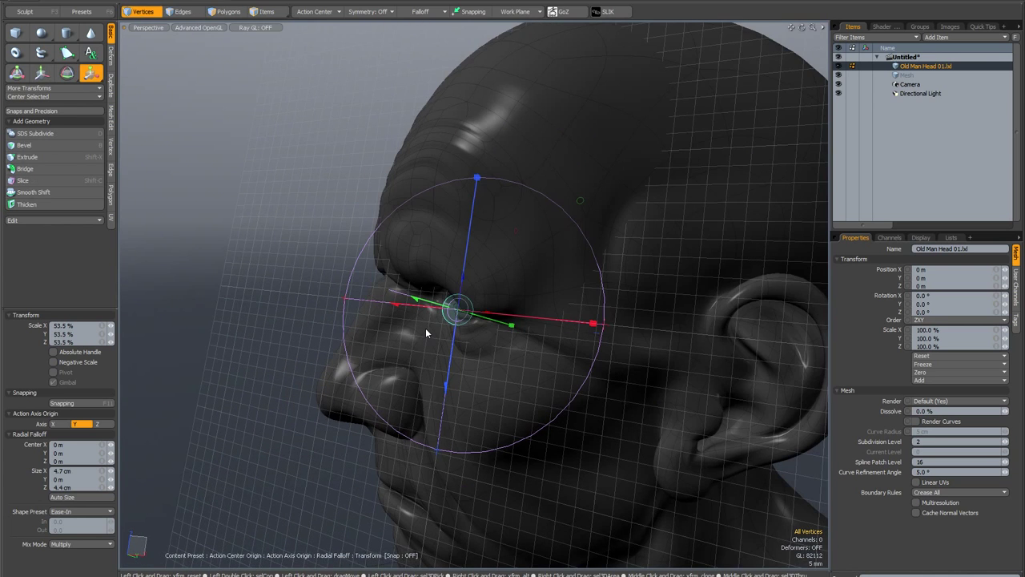
Close the Scale and falloff tools and reset the work plane
key("space")
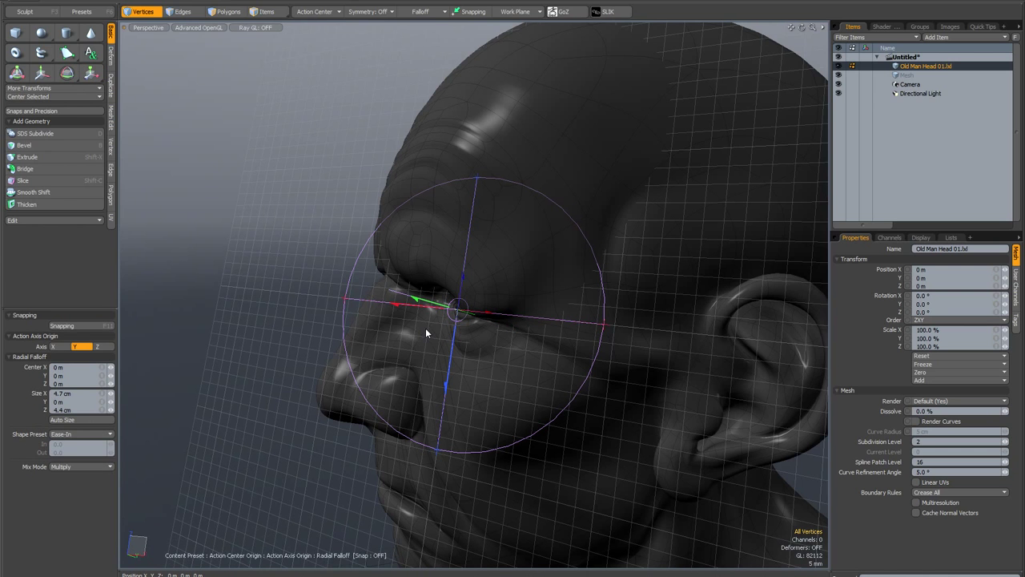
key("Escape")
left_click_drag(492, 327, 451, 316, "alt")
scroll(455, 306, "up", 2)
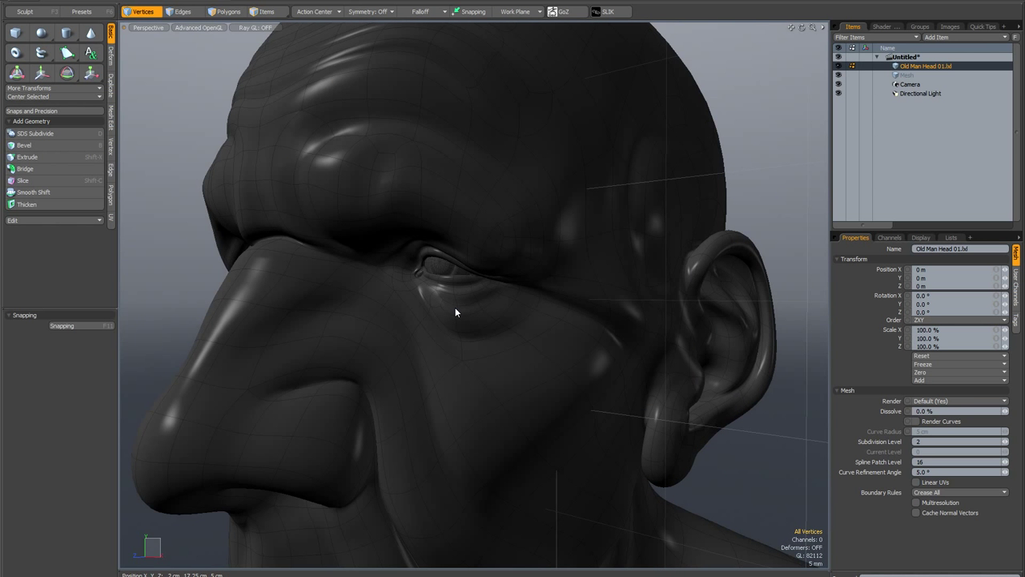
Select two polygons just below the eye, align the work plane to them, and drop the selection
key("3")
left_click_drag(466, 290, 449, 293)
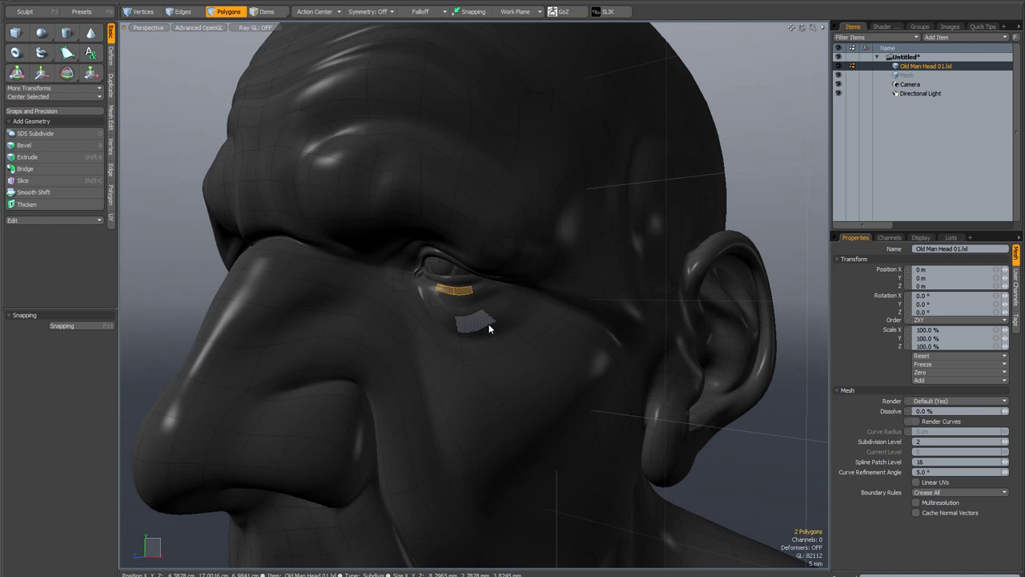
key("w")
left_click_drag(489, 324, 487, 265, "alt")
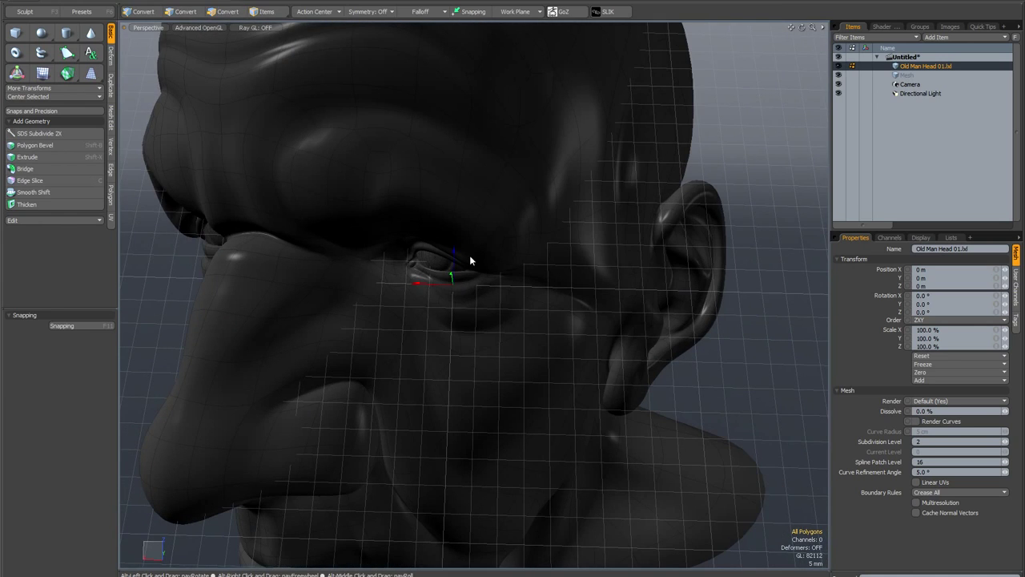
Place a linear falloff between the upper forehead and the eye, starting at 0 m, 600 um, 10.38 cm and ending at 0 m, -4.4 mm, 2.8 mm
left_click(414, 14)
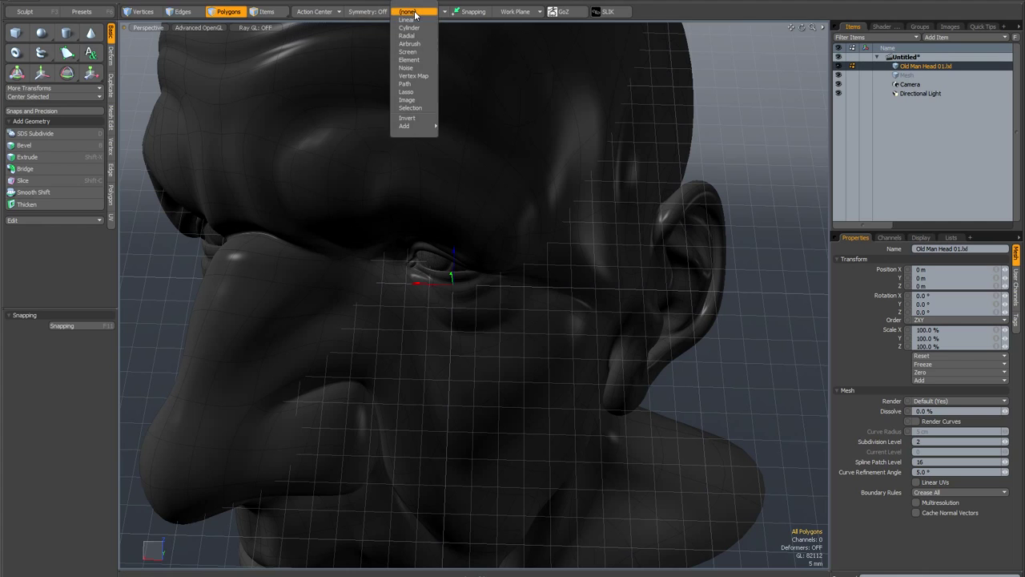
left_click(417, 36)
left_click_drag(463, 170, 402, 203, "alt")
scroll(495, 210, "down", 8)
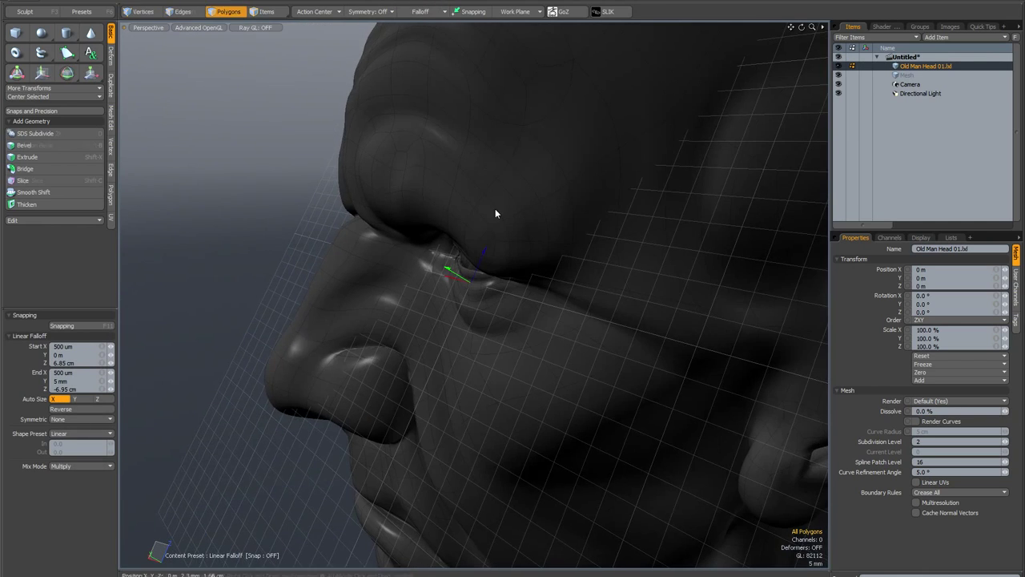
left_click_drag(448, 264, 521, 376)
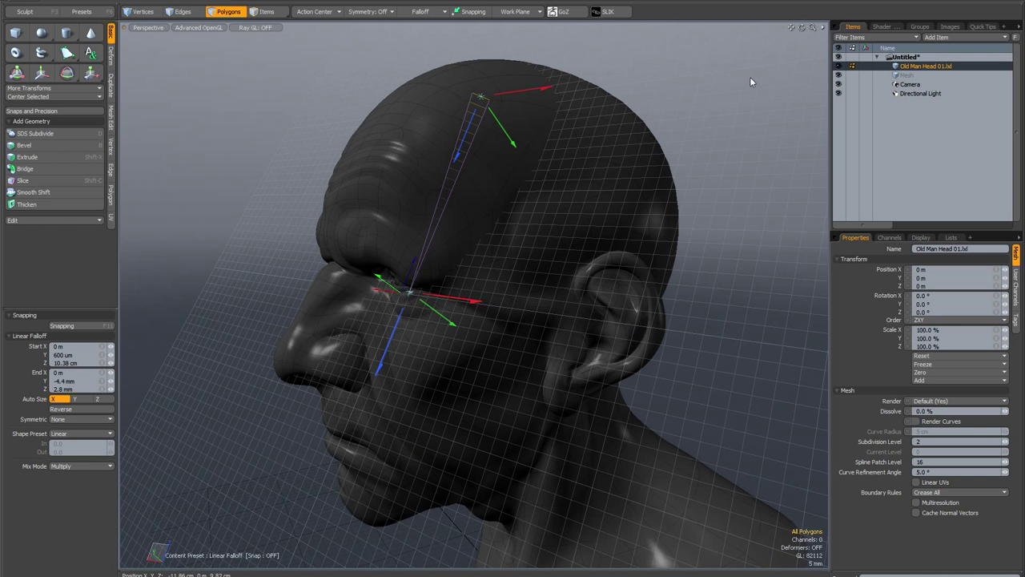
Adjust the work plane's rotation to 49.4° on X, -138.5° on Y and -36.2° on Z
key("shift+Home")
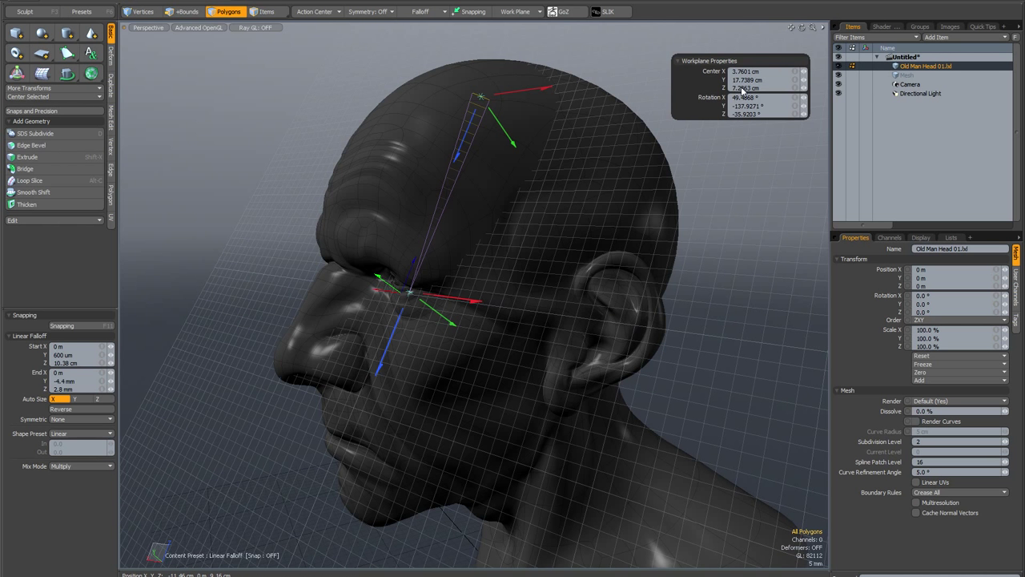
left_click_drag(804, 98, 804, 116)
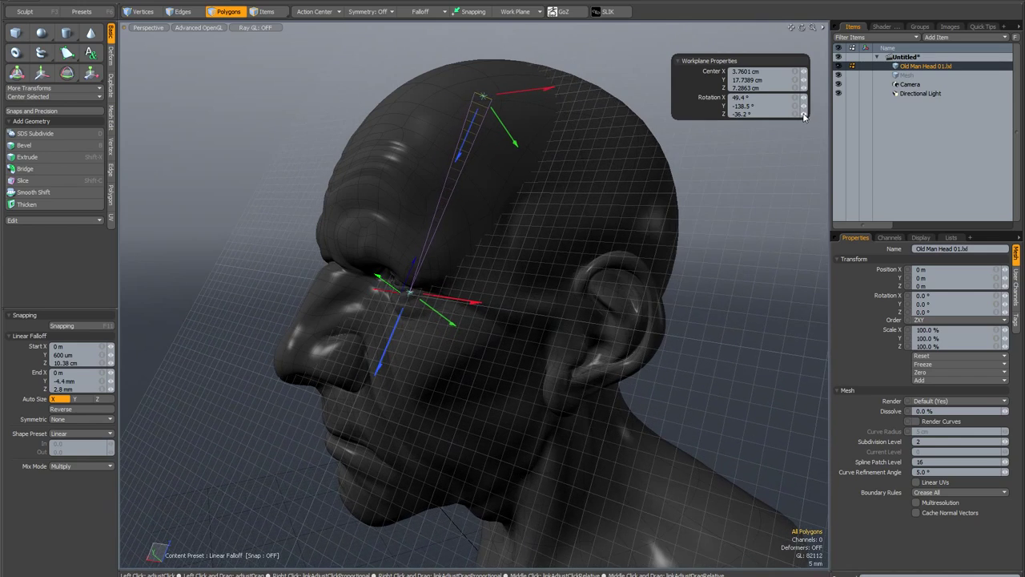
left_click_drag(804, 71, 804, 71)
left_click_drag(541, 192, 554, 231, "alt")
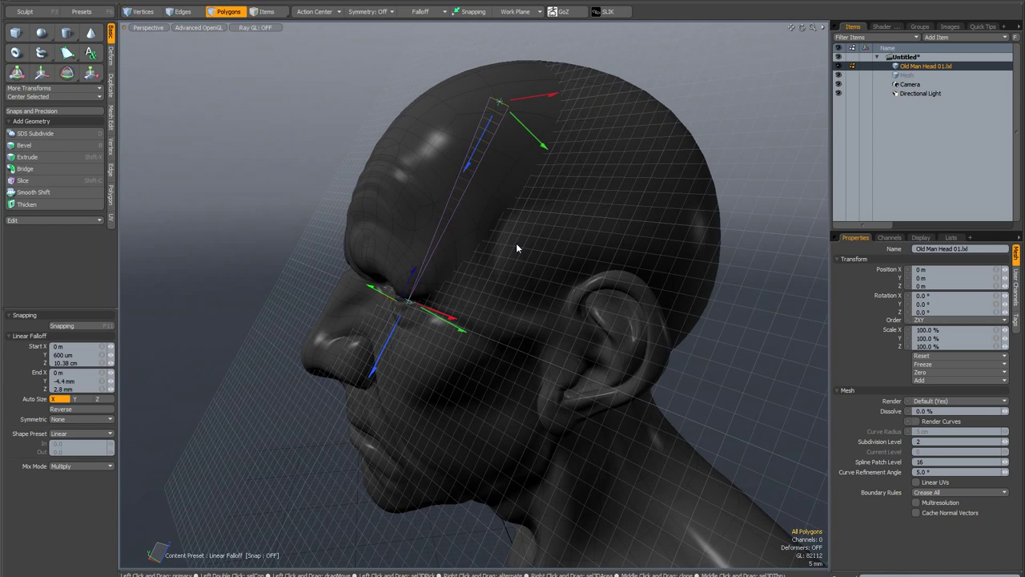
Activate the Move tool with the action center set to Origin and reshape the brow and forehead through the linear falloff
key("w")
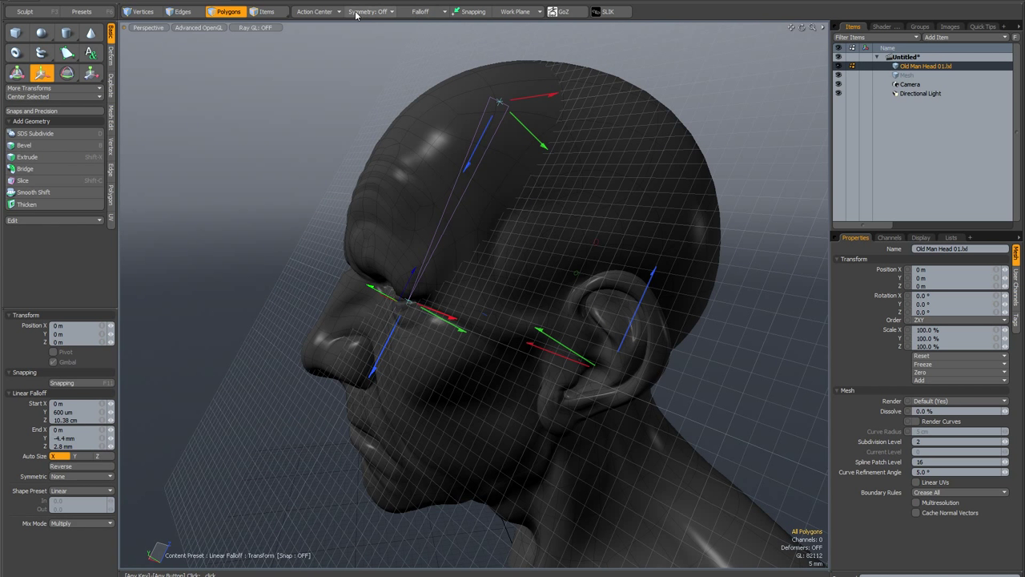
left_click(315, 12)
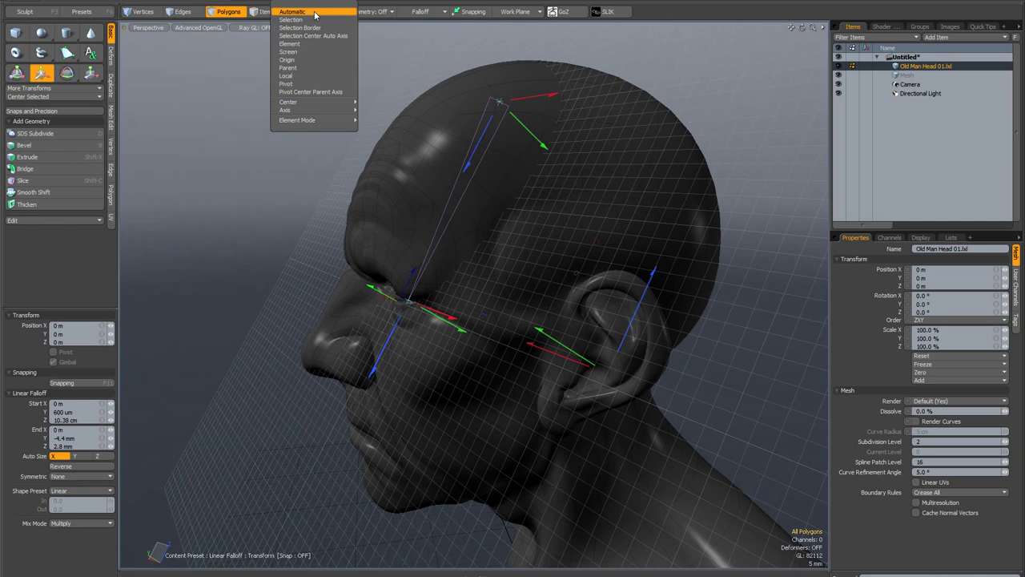
left_click(300, 60)
left_click_drag(410, 206, 427, 219, "alt")
mouse_move(432, 228)
left_mouse_down()
mouse_move(423, 237)
mouse_move(438, 221)
left_mouse_up()
left_click_drag(556, 218, 442, 229, "alt")
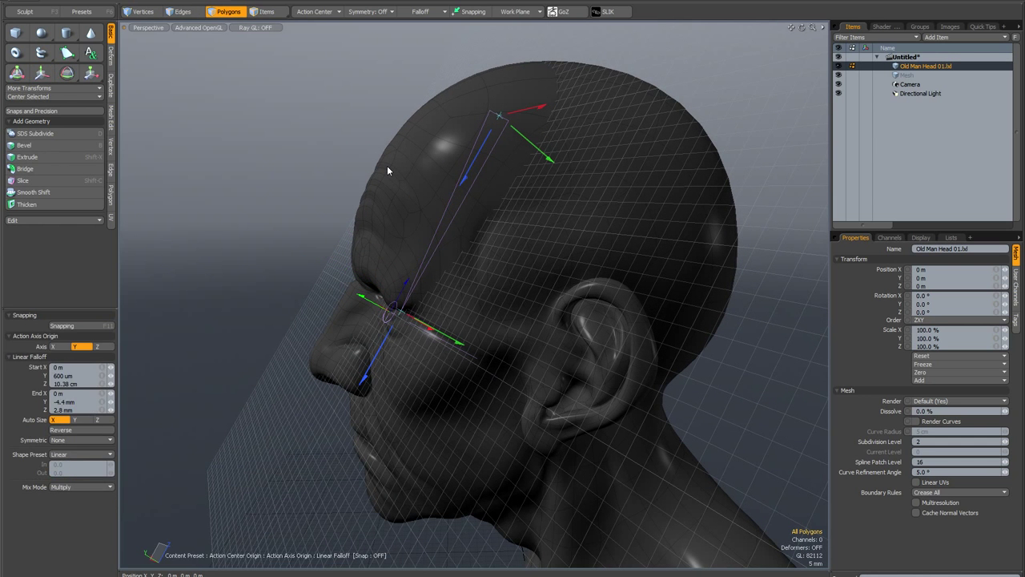
Close the linear falloff and the Origin action center, and reset the work plane
key("space")
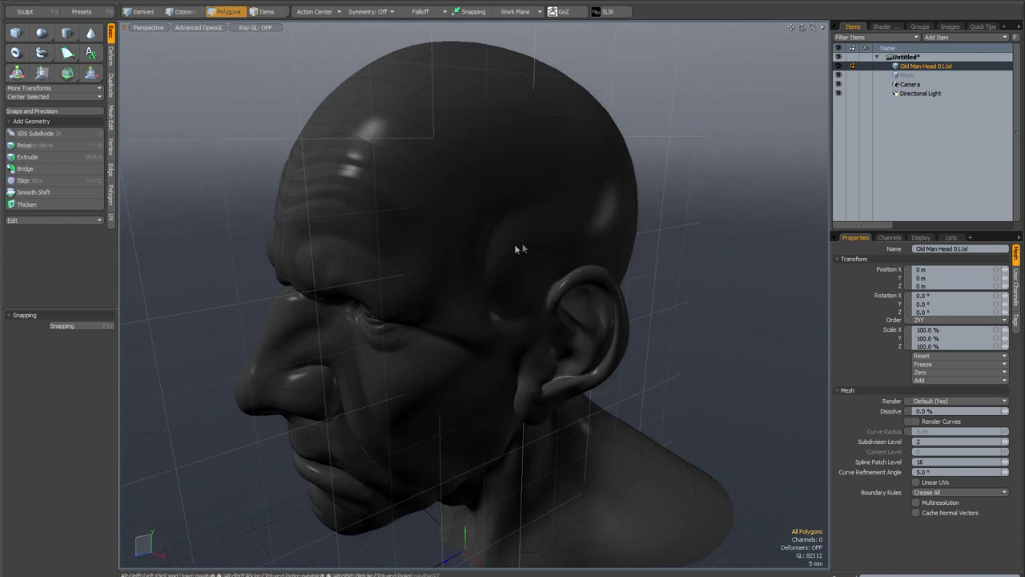
scroll(514, 243, "down", 5)
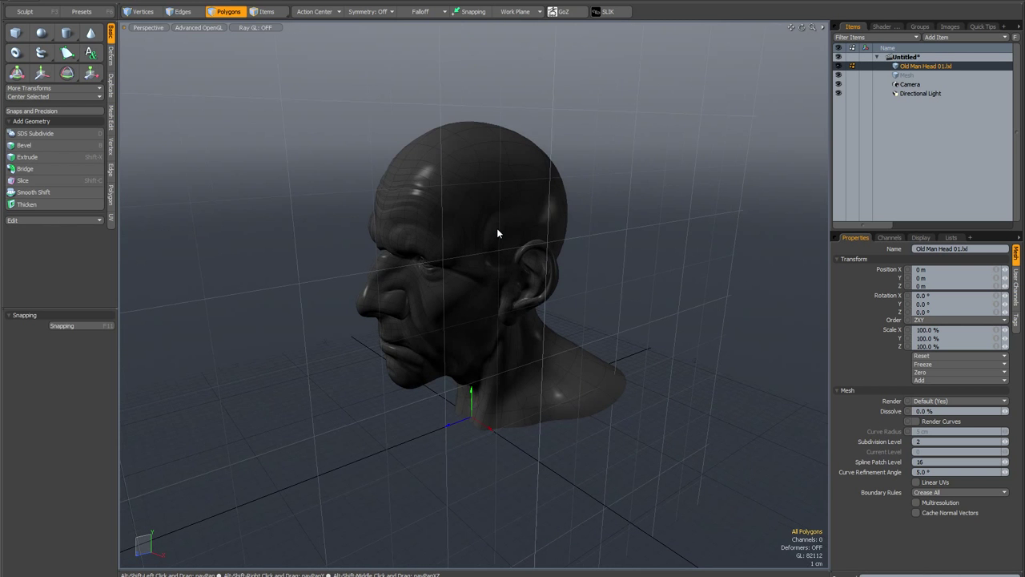
left_click(639, 176)
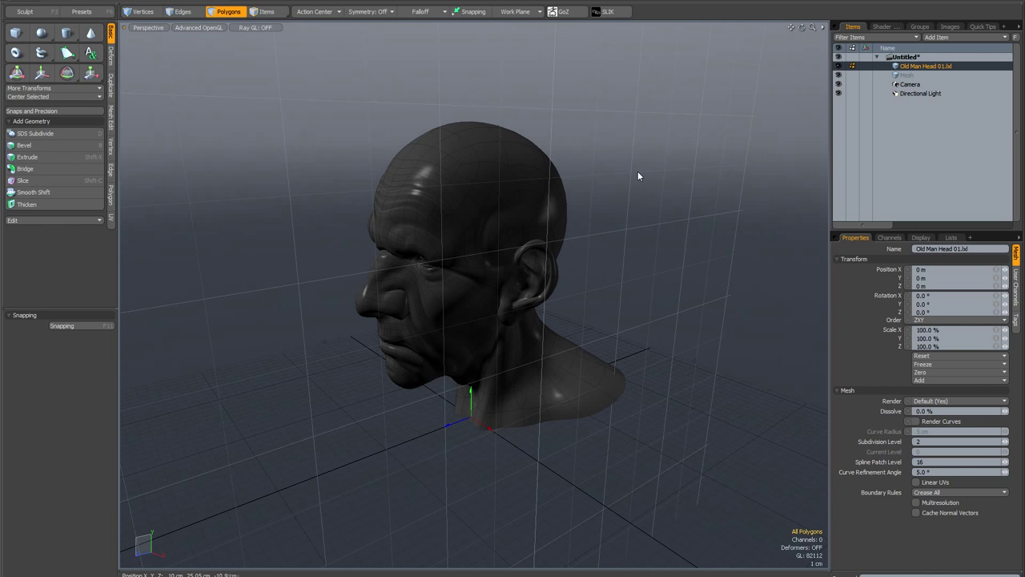